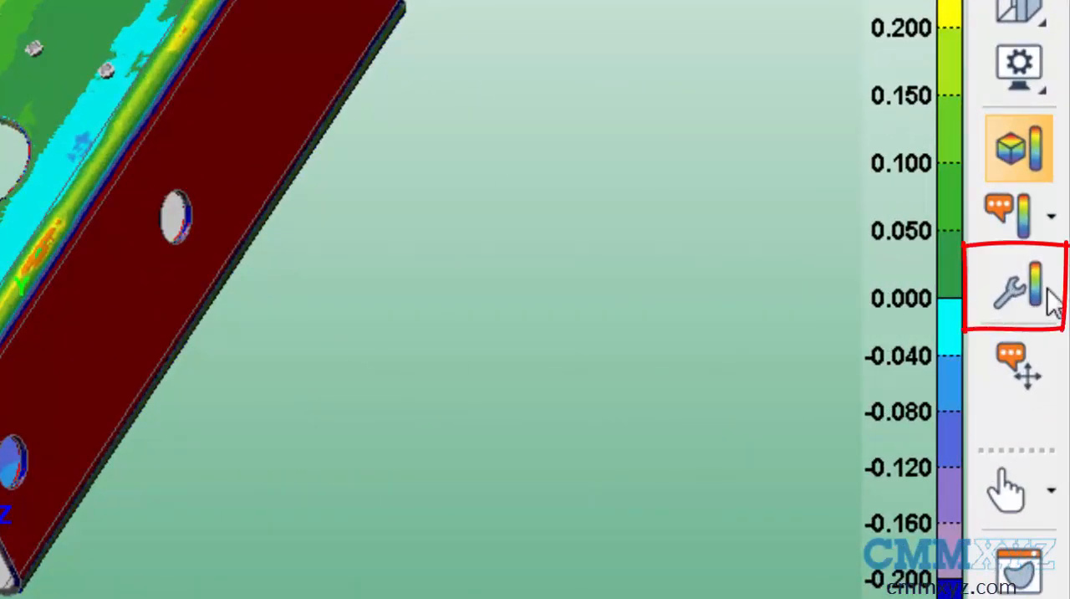
# Step: Open the color scale settings and add a new customized color scale named "color scale 100"
pyautogui.click(1034, 286)
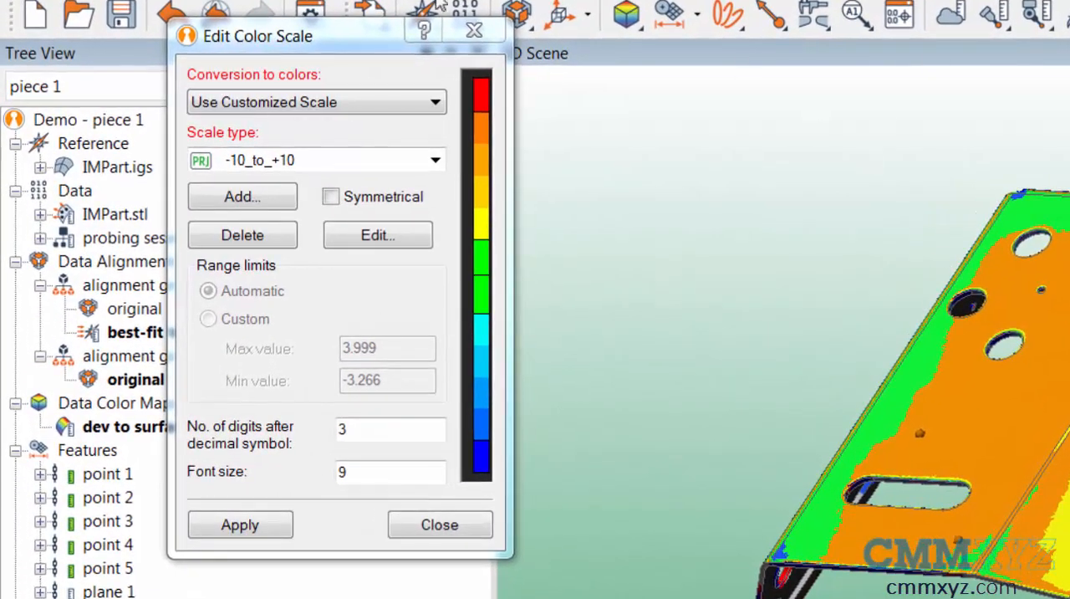
pyautogui.click(331, 39)
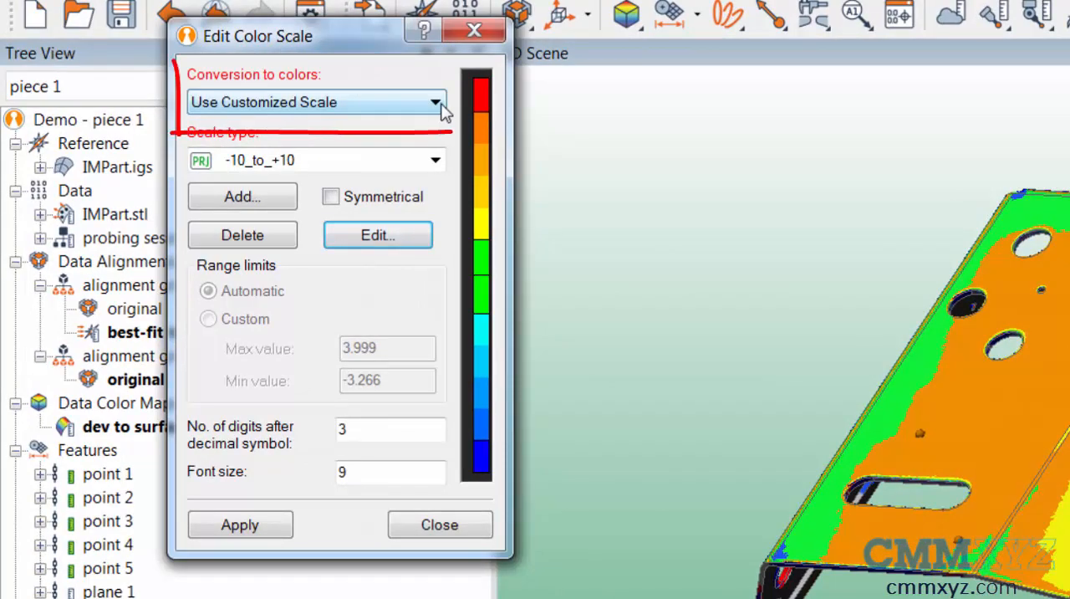
pyautogui.click(241, 201)
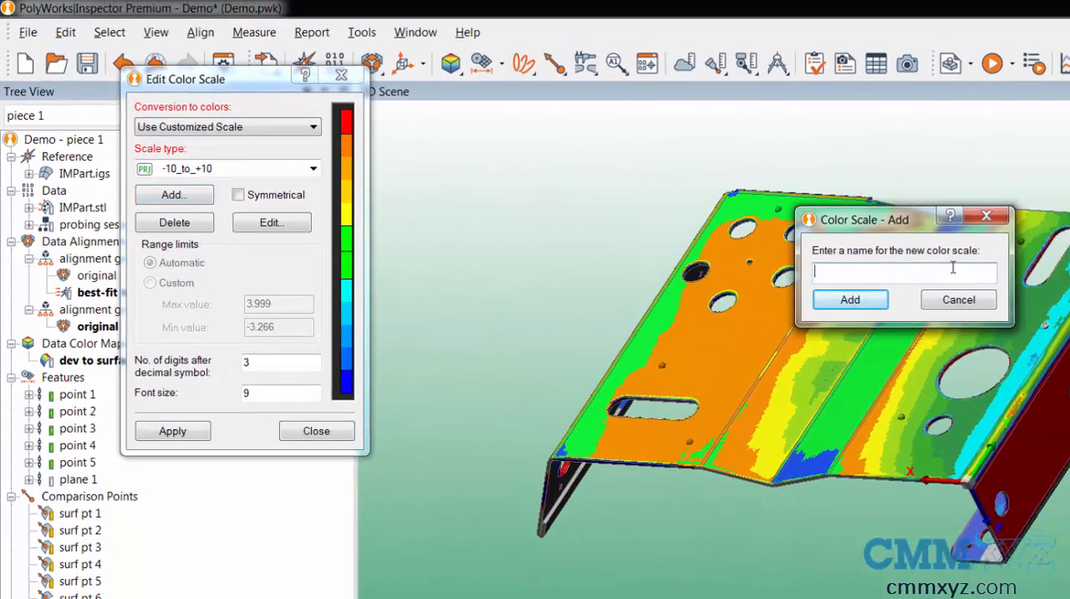
pyautogui.write('colo')
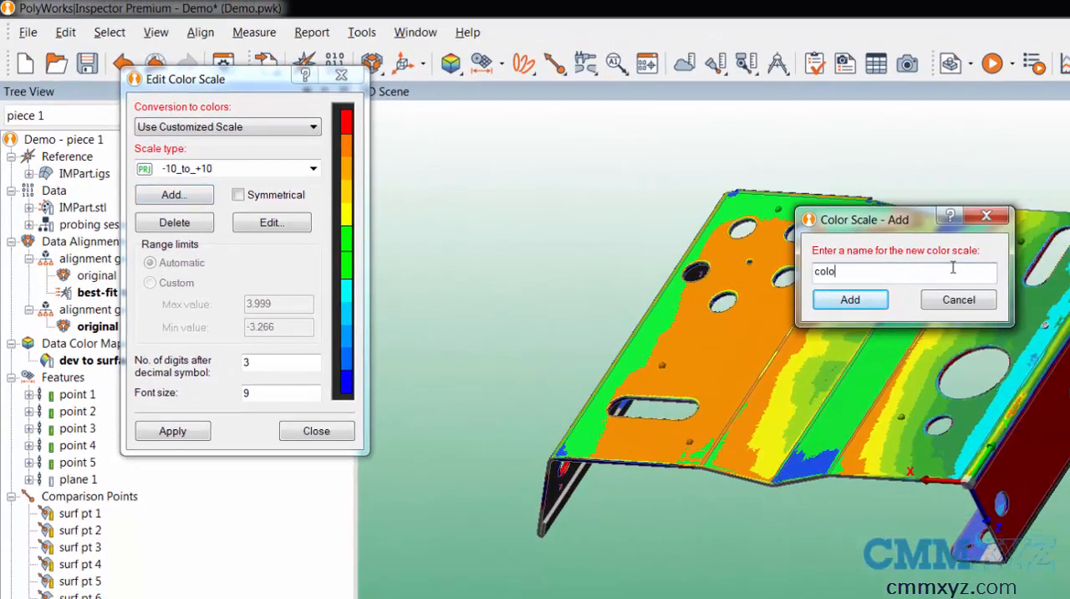
pyautogui.write('r scale 100')
pyautogui.click(851, 300)
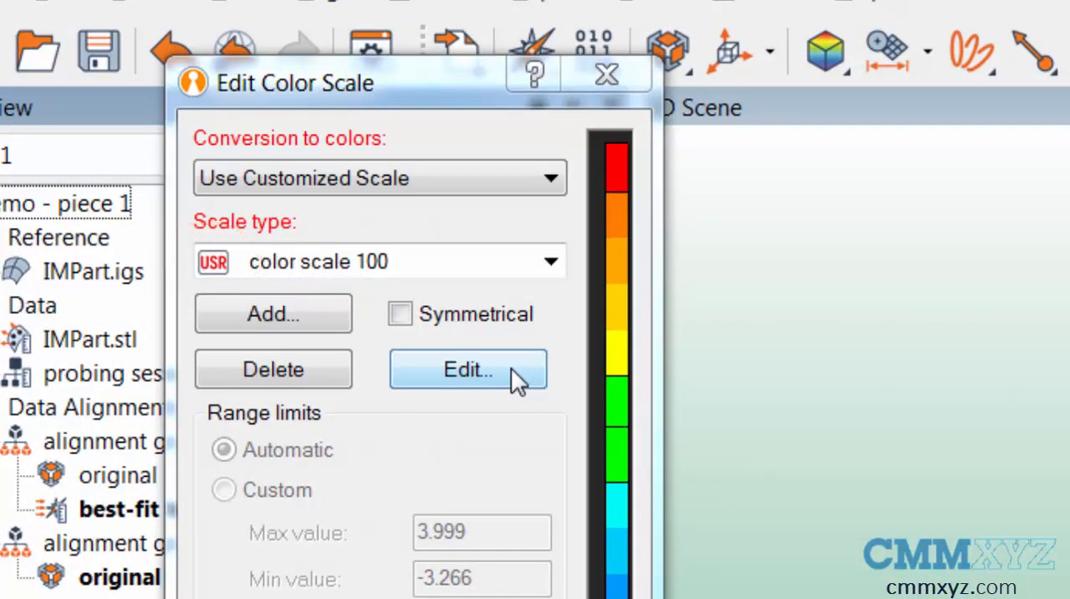
# Step: Open the new color scale for editing and examine the color settings of its segments from red to blue
pyautogui.click(511, 367)
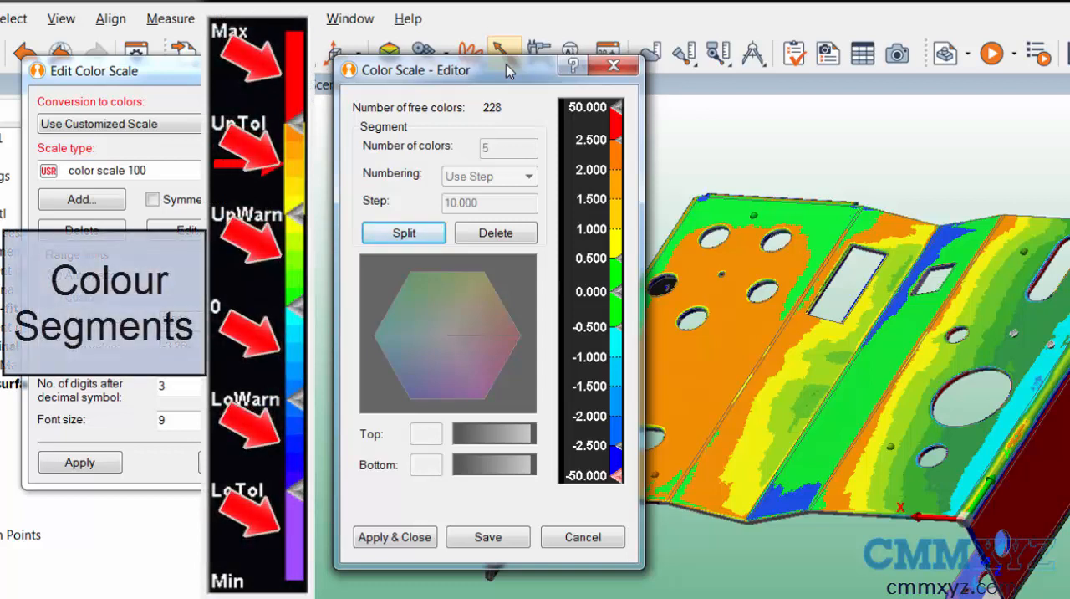
pyautogui.click(614, 138)
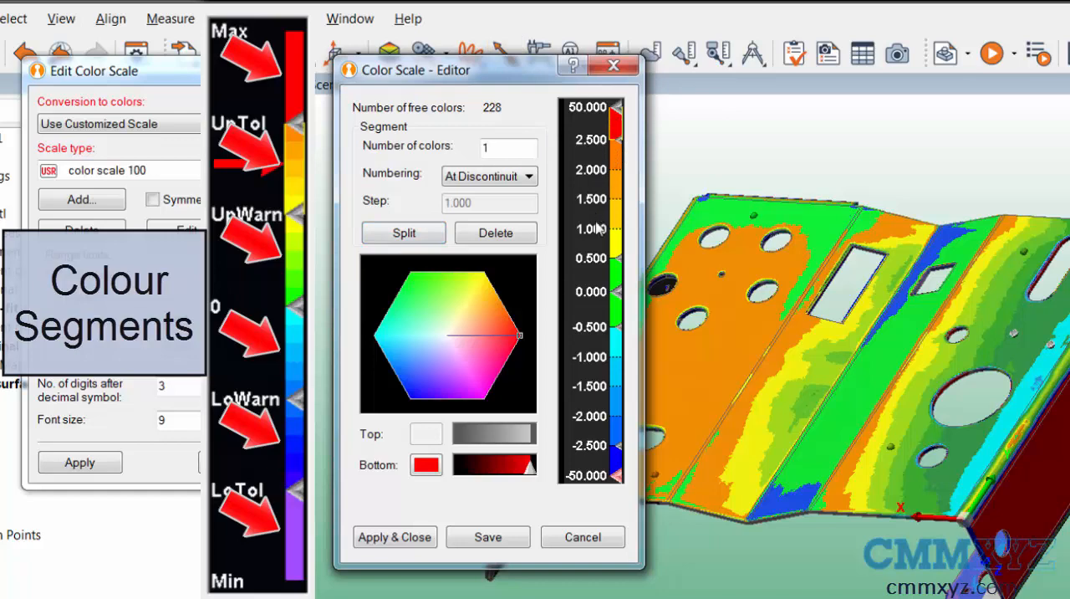
pyautogui.click(619, 197)
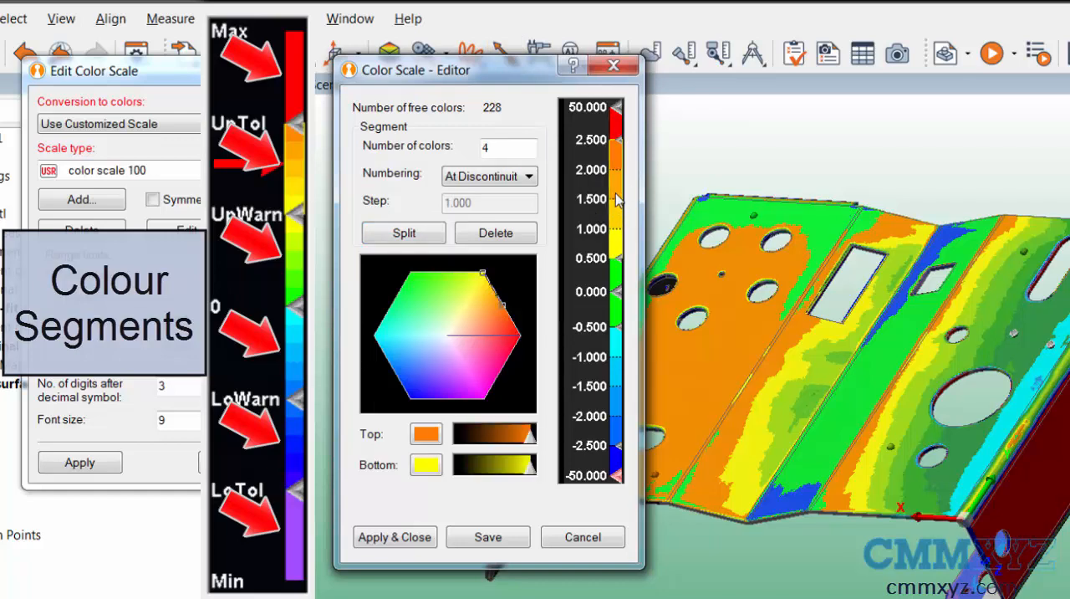
pyautogui.click(616, 312)
pyautogui.click(624, 378)
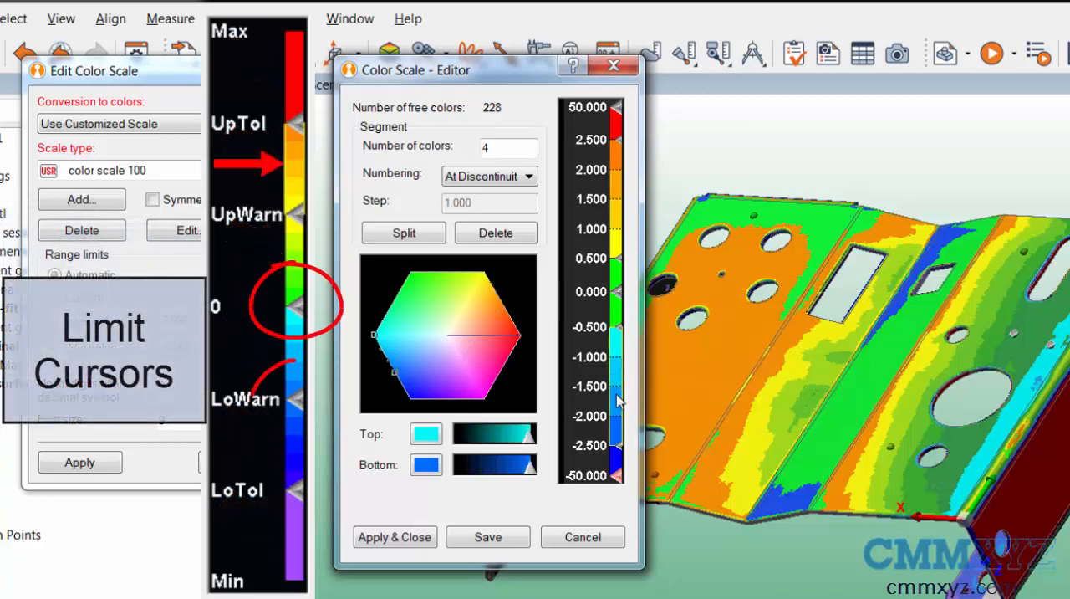
pyautogui.click(620, 467)
pyautogui.click(619, 221)
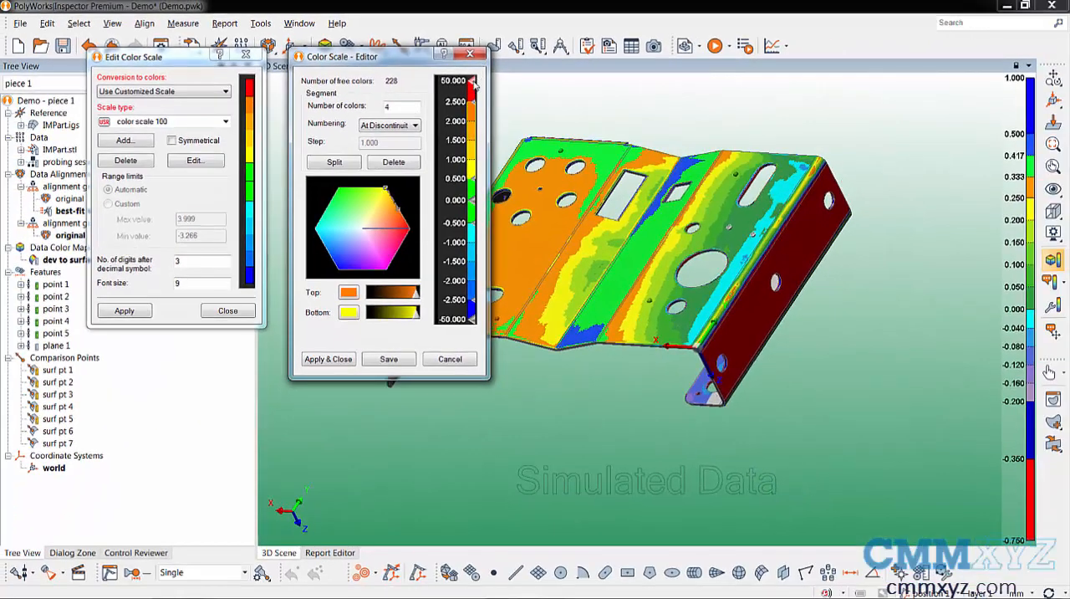
# Step: Set the maximum limit value of the color scale to 6
pyautogui.doubleClick(473, 81)
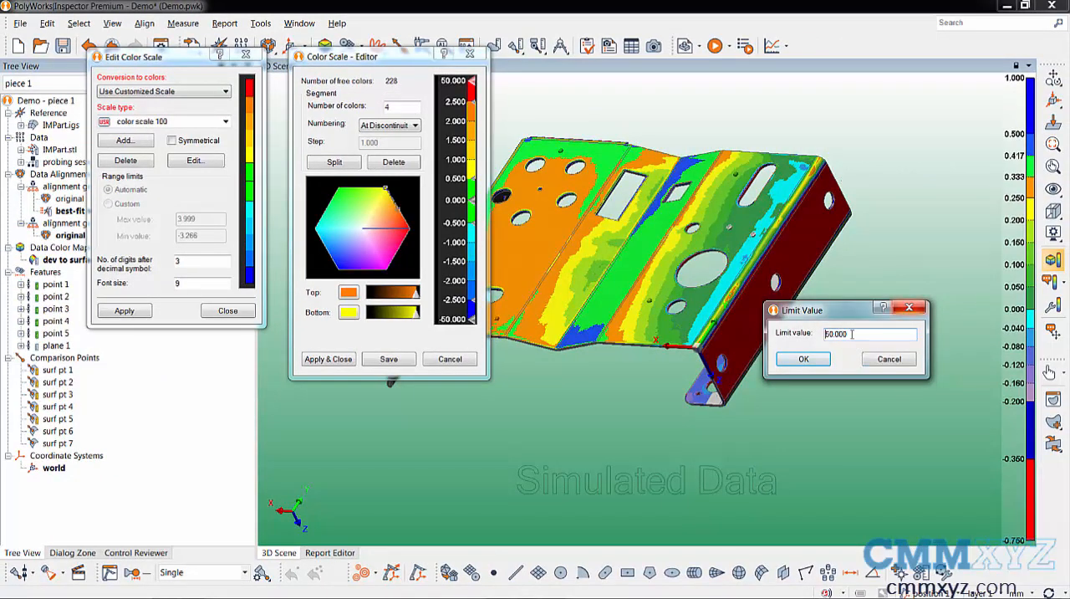
pyautogui.moveTo(852, 333); pyautogui.dragTo(774, 341)
pyautogui.write('6')
pyautogui.click(802, 358)
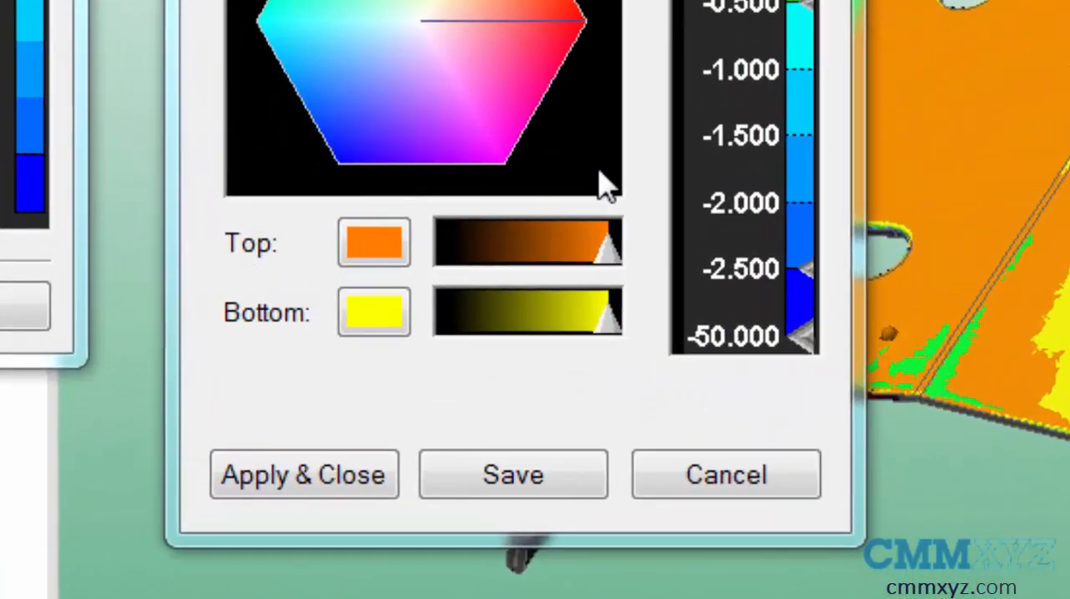
# Step: Set the minimum limit value of the color scale to -4.0
pyautogui.rightClick(808, 350)
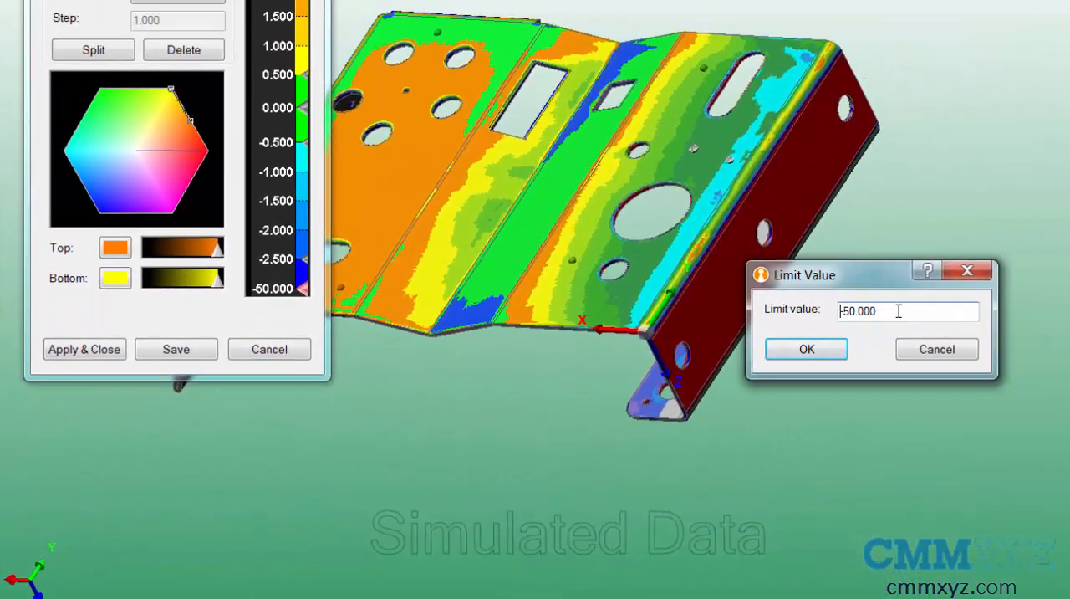
pyautogui.moveTo(899, 311); pyautogui.dragTo(784, 312)
pyautogui.write('-4.0')
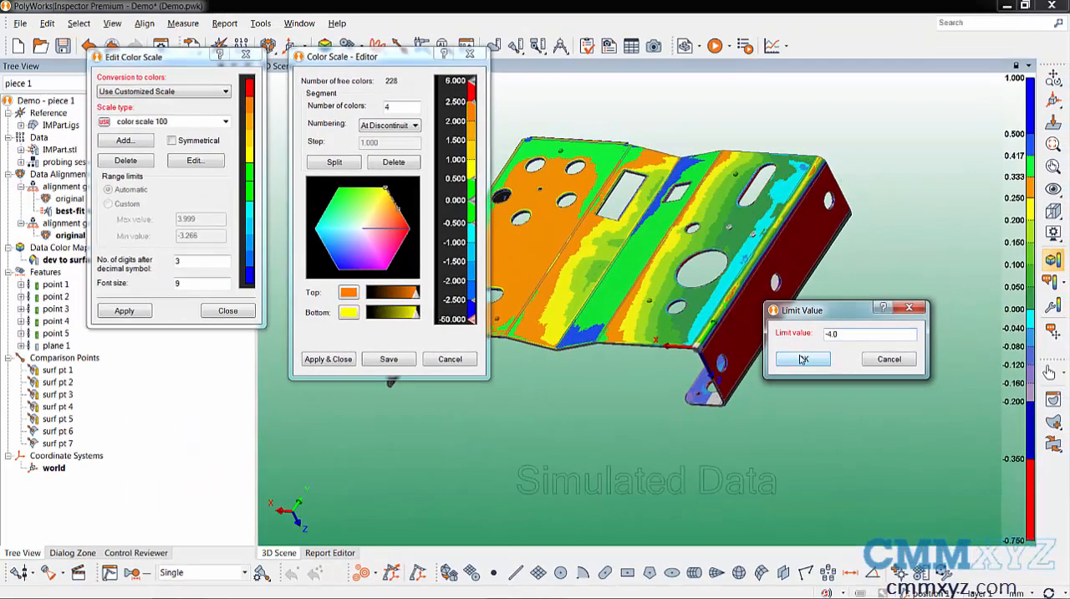
pyautogui.click(807, 349)
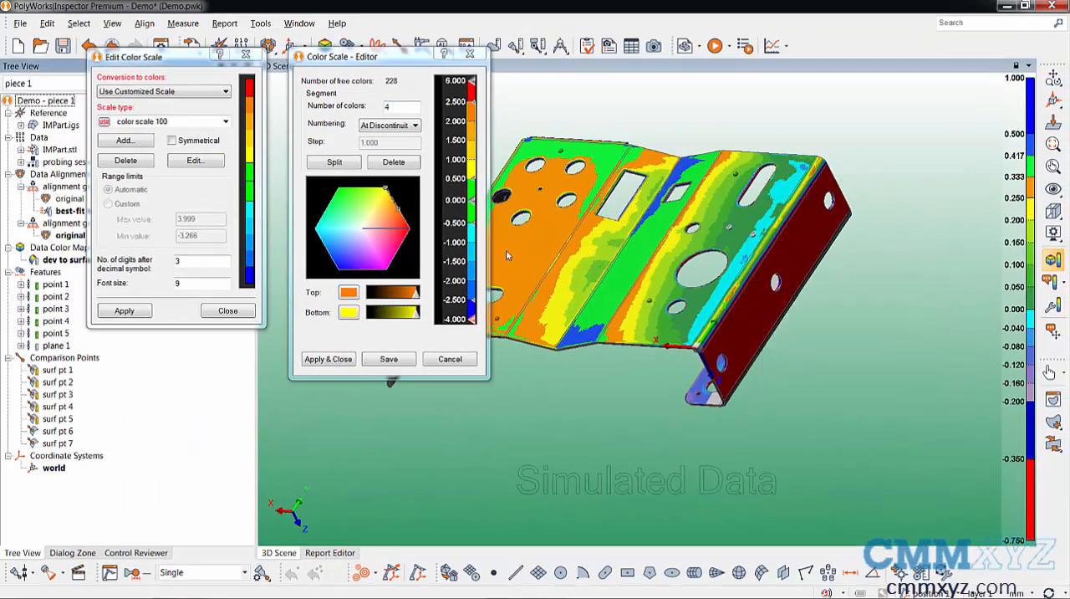
# Step: Set the limit value between the red and orange segments to 3
pyautogui.doubleClick(473, 102)
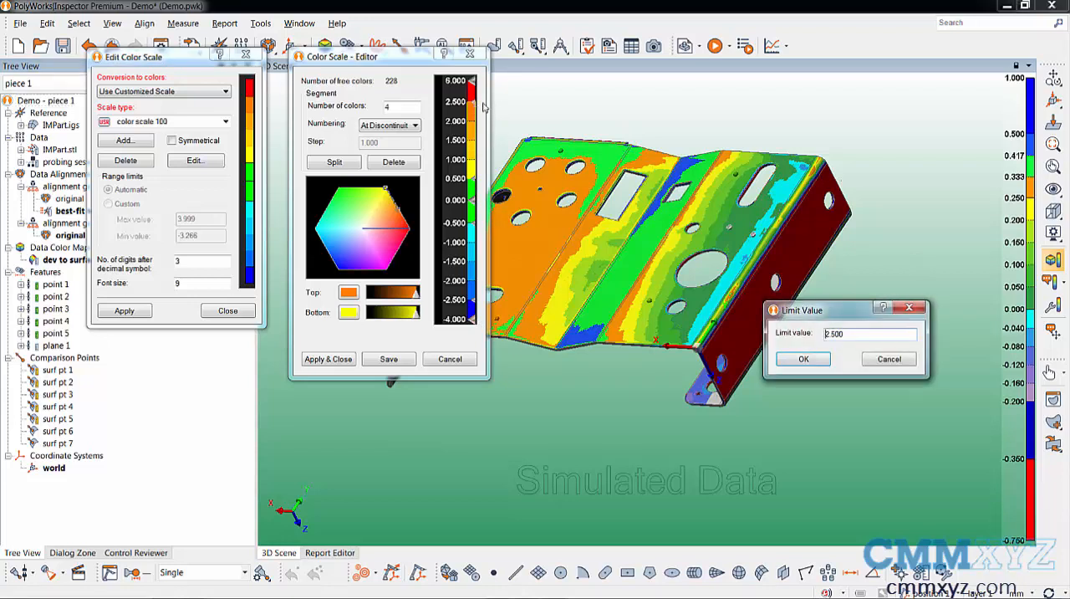
pyautogui.moveTo(863, 334); pyautogui.dragTo(806, 332)
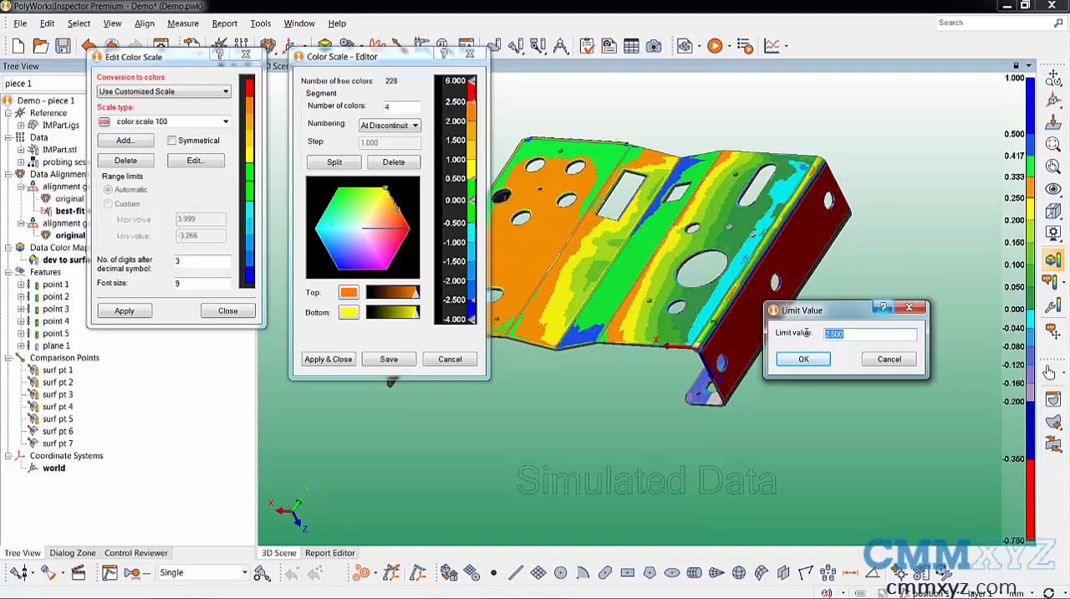
pyautogui.write('3')
pyautogui.click(803, 358)
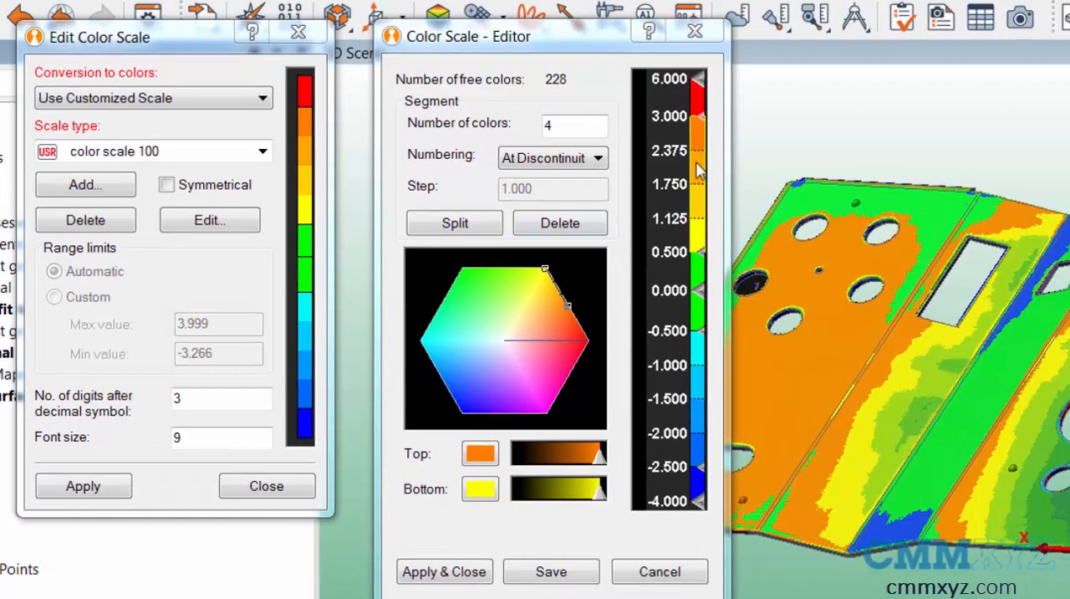
# Step: Split the green segment above zero and extend the orange-to-yellow segment down to 0.250
pyautogui.click(704, 110)
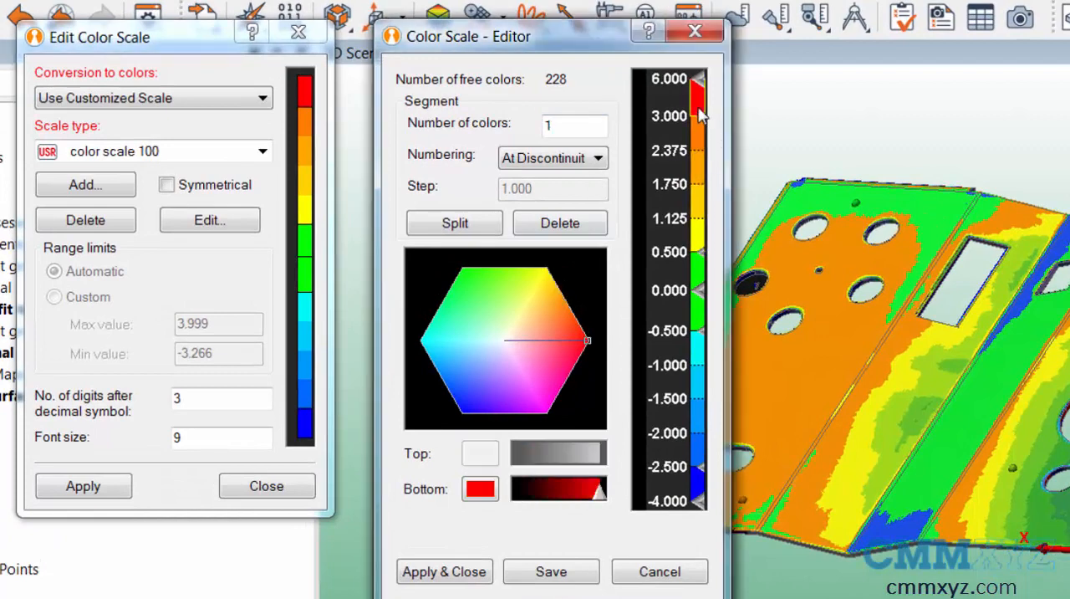
pyautogui.click(708, 162)
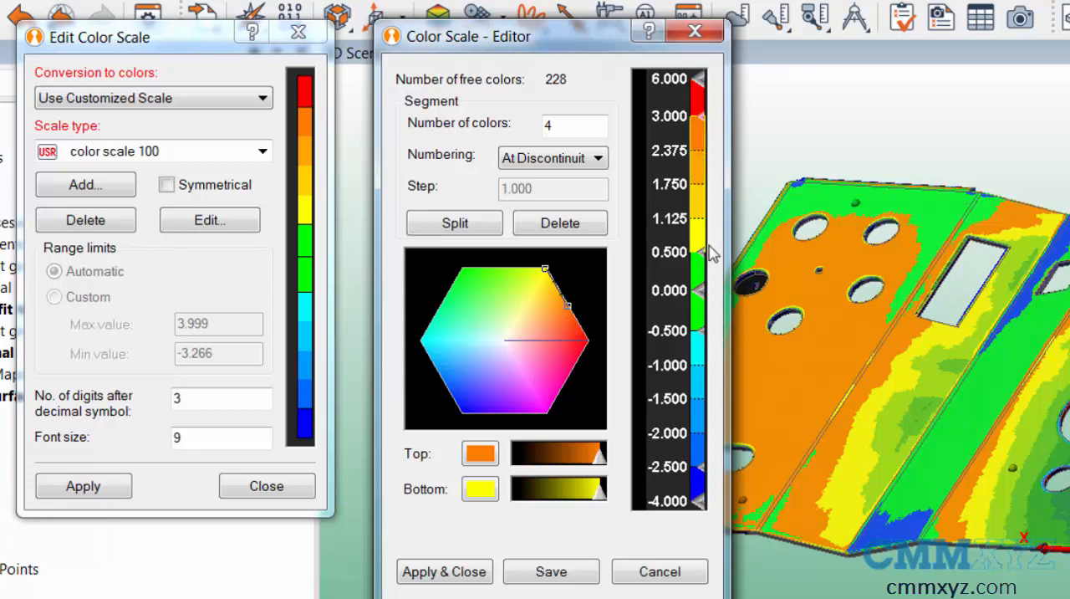
pyautogui.click(700, 332)
pyautogui.click(700, 416)
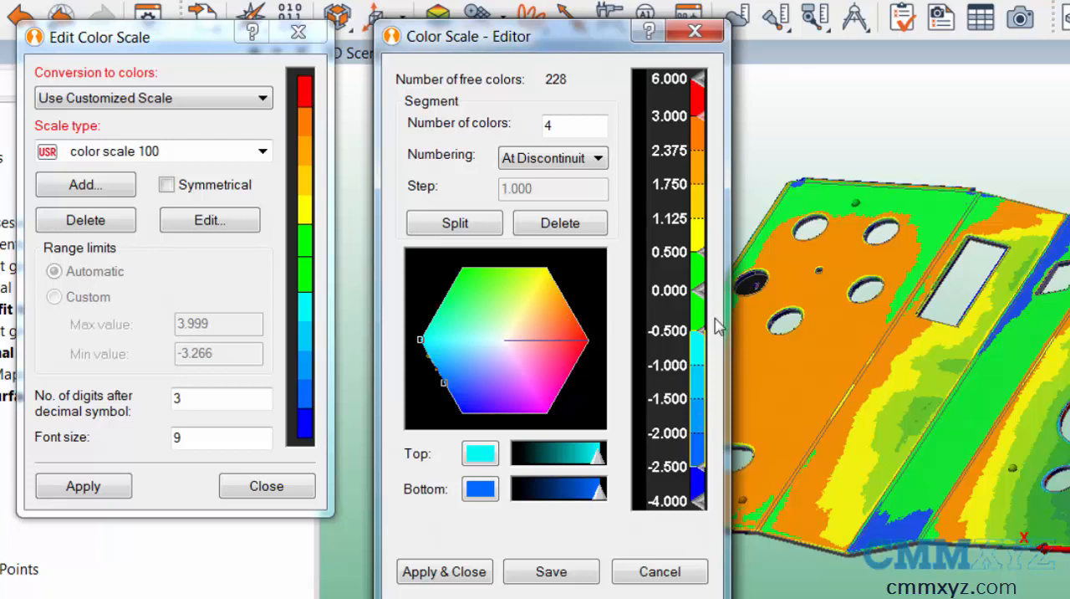
pyautogui.click(700, 274)
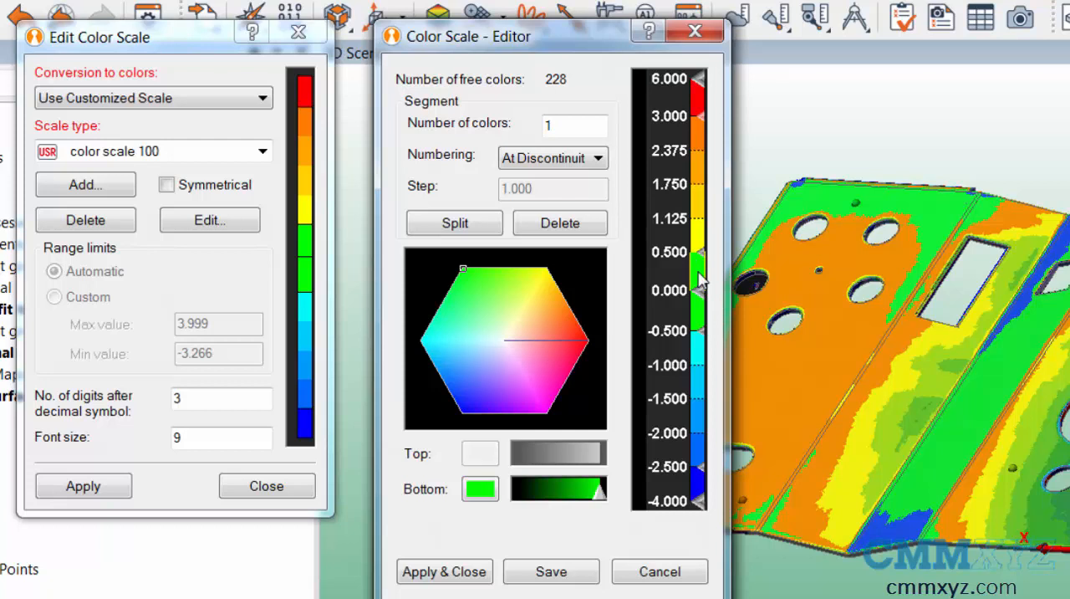
pyautogui.click(455, 223)
pyautogui.click(701, 238)
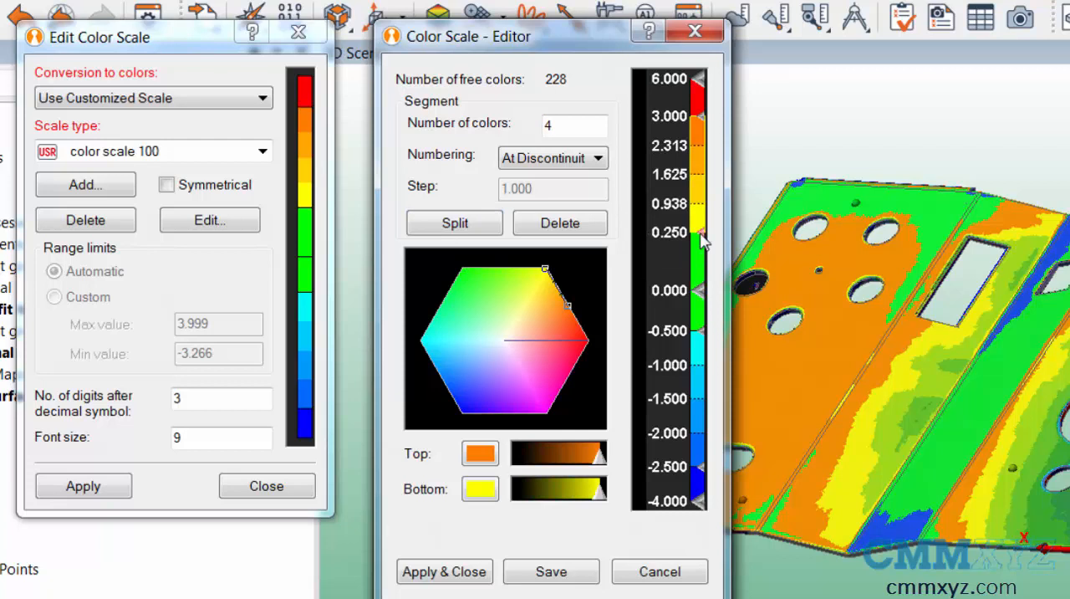
# Step: Reposition the 0.250 and -2.500 limit cursors along the scale without altering their values
pyautogui.moveTo(703, 241)
pyautogui.mouseDown()
pyautogui.moveTo(702, 185)
pyautogui.moveTo(703, 222)
pyautogui.mouseUp()
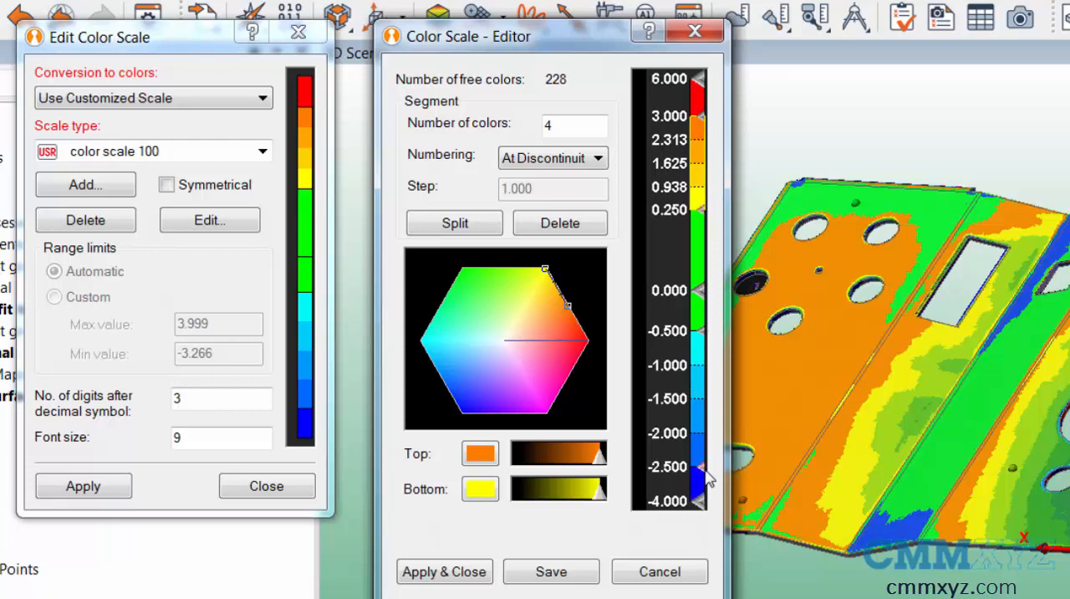
pyautogui.moveTo(707, 475)
pyautogui.mouseDown()
pyautogui.moveTo(702, 415)
pyautogui.moveTo(701, 454)
pyautogui.mouseUp()
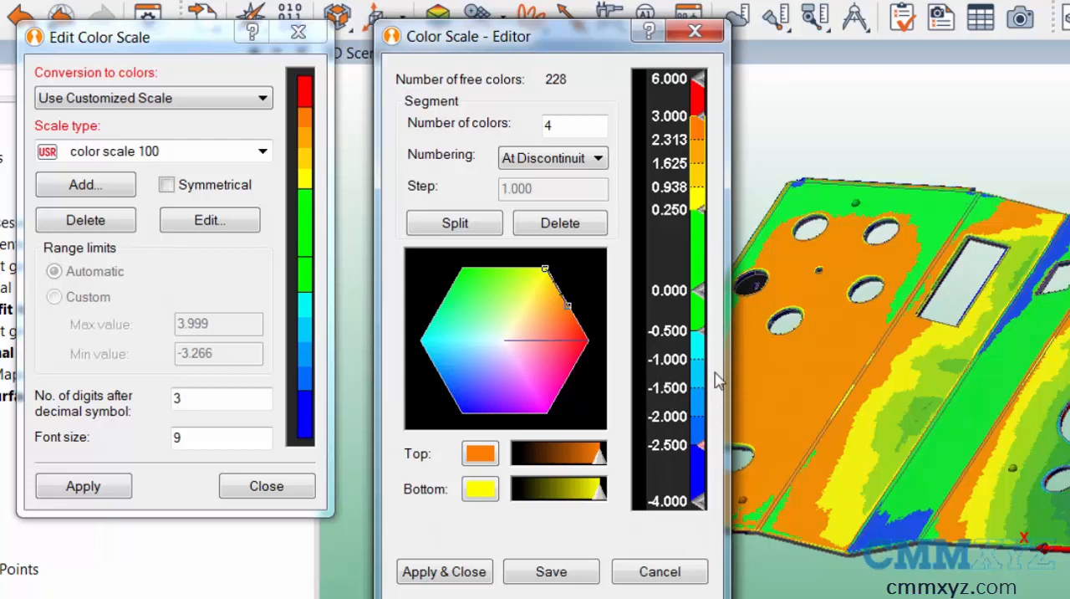
pyautogui.moveTo(706, 244); pyautogui.dragTo(706, 245)
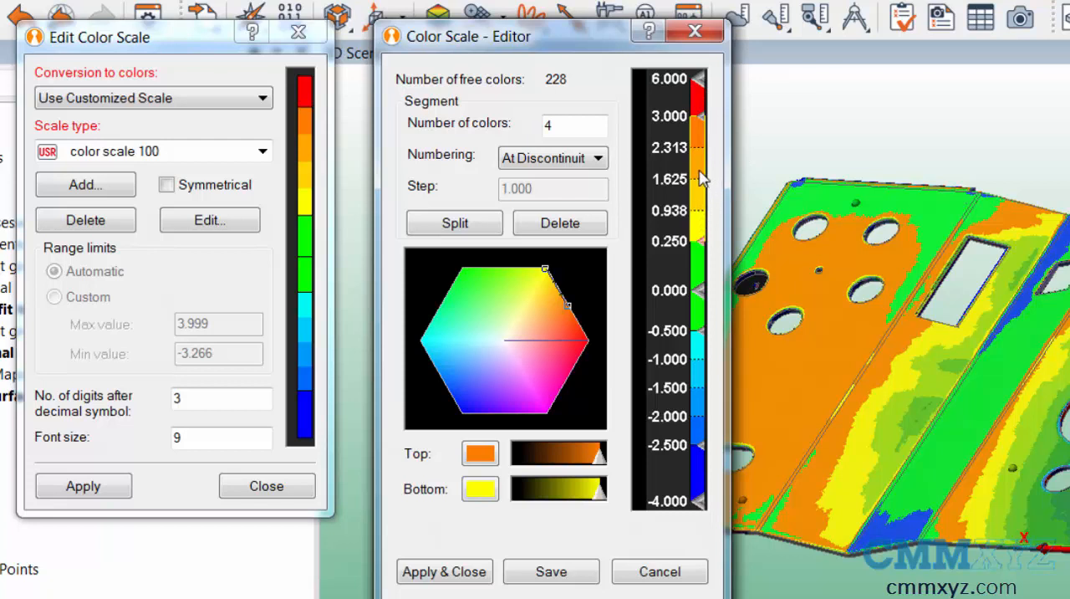
# Step: Set the number of colors in the orange-to-yellow segment to 1
pyautogui.doubleClick(564, 124)
pyautogui.write('1')
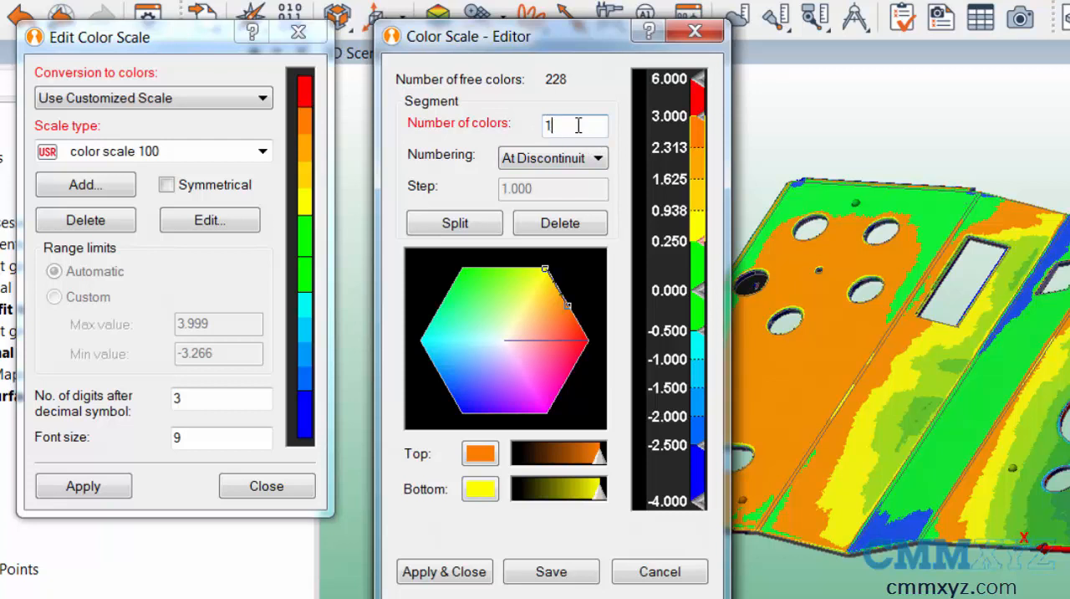
pyautogui.press('Tab')
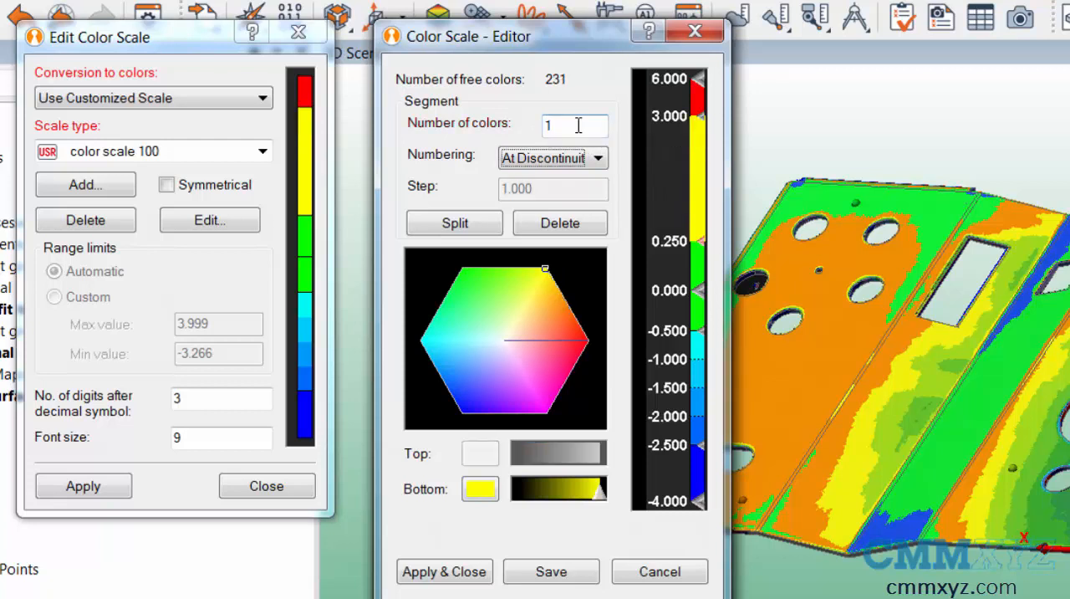
# Step: Try a light peach color for the single-color segment and return it to yellow
pyautogui.click(480, 490)
pyautogui.click(480, 490)
pyautogui.click(480, 490)
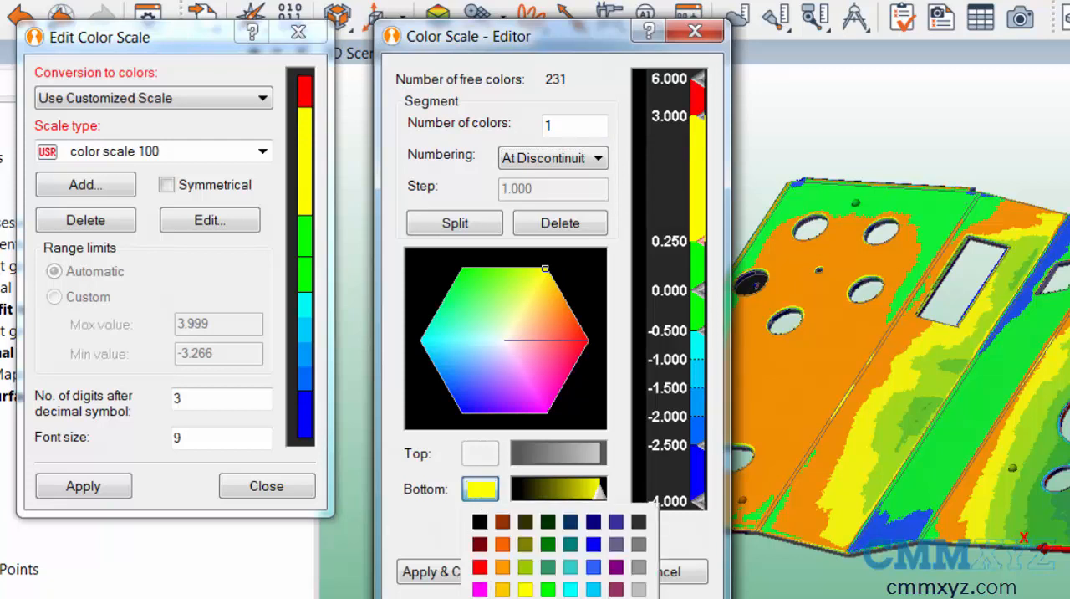
pyautogui.click(503, 598)
pyautogui.click(472, 499)
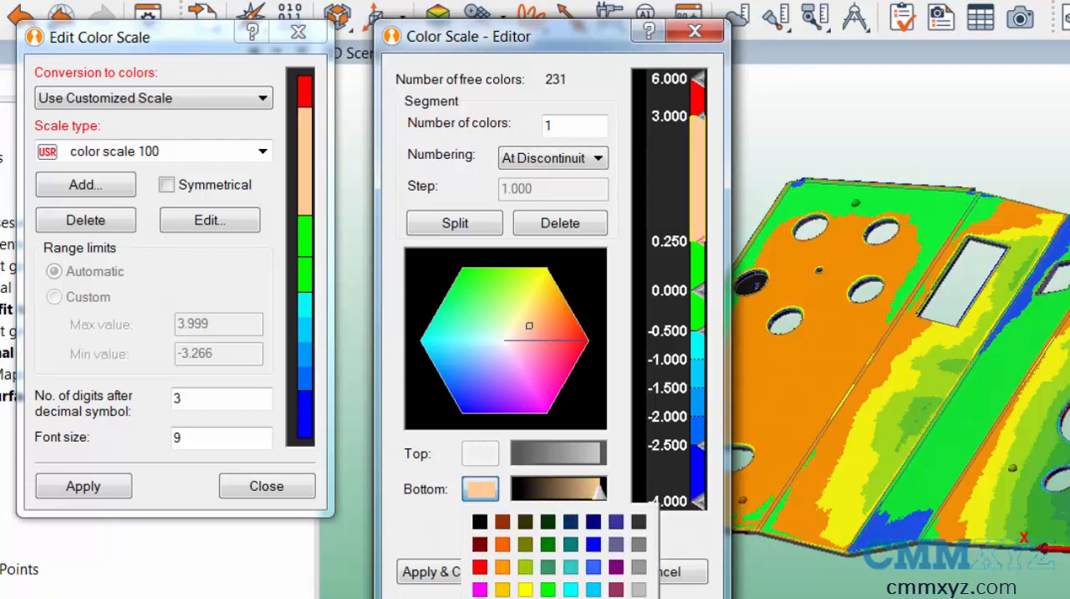
pyautogui.click(525, 590)
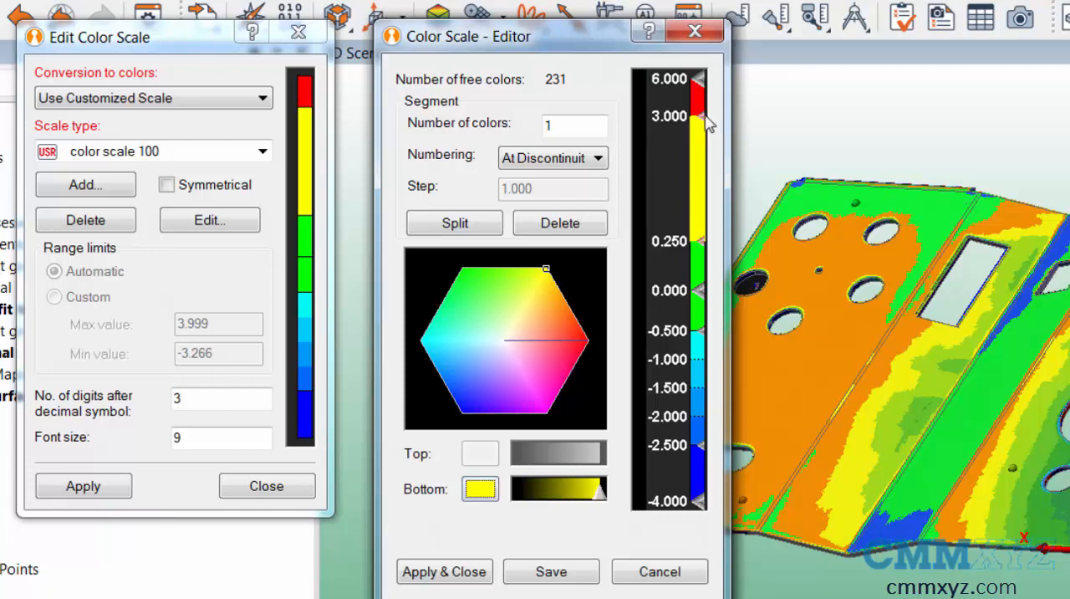
# Step: Apply the color scale with the 3.000 limit cursor lowered and the segment below it divided into 3 colors
pyautogui.moveTo(703, 117)
pyautogui.mouseDown()
pyautogui.moveTo(694, 158)
pyautogui.moveTo(700, 144)
pyautogui.mouseUp()
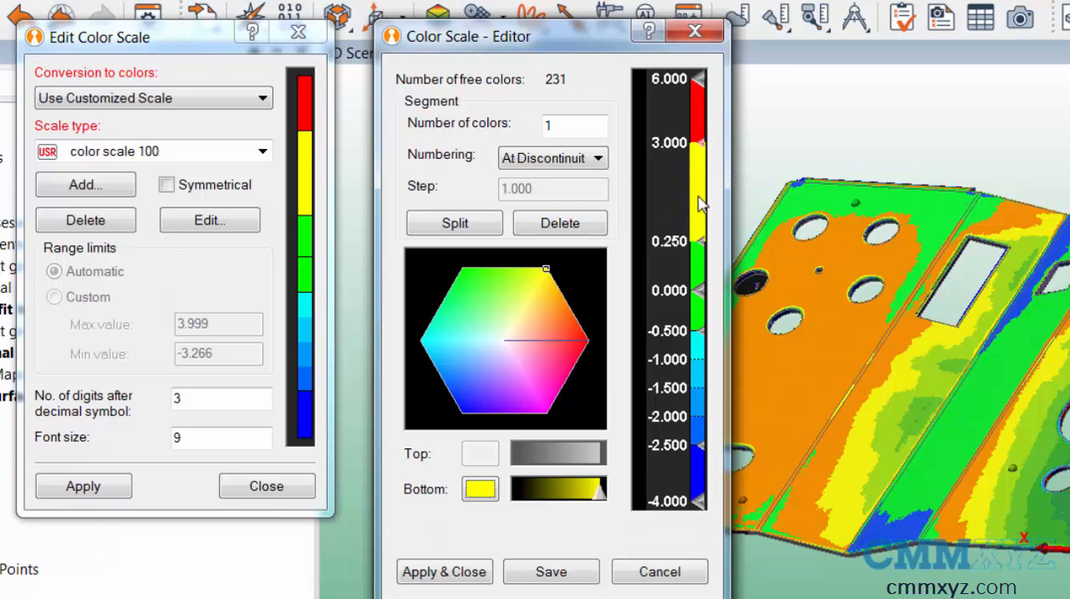
pyautogui.doubleClick(554, 125)
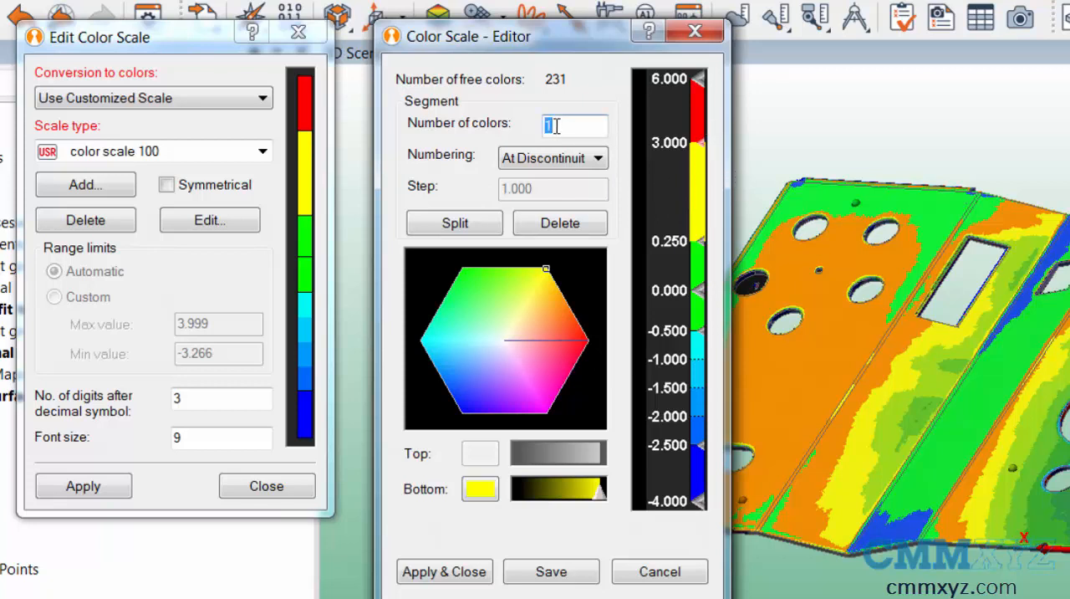
pyautogui.write('3')
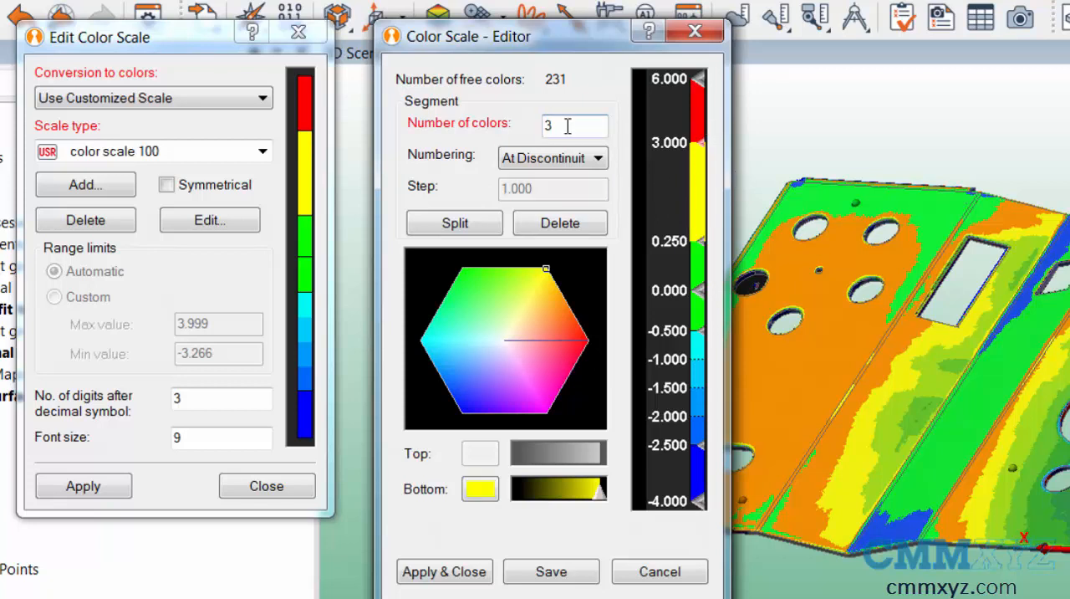
pyautogui.press('Tab')
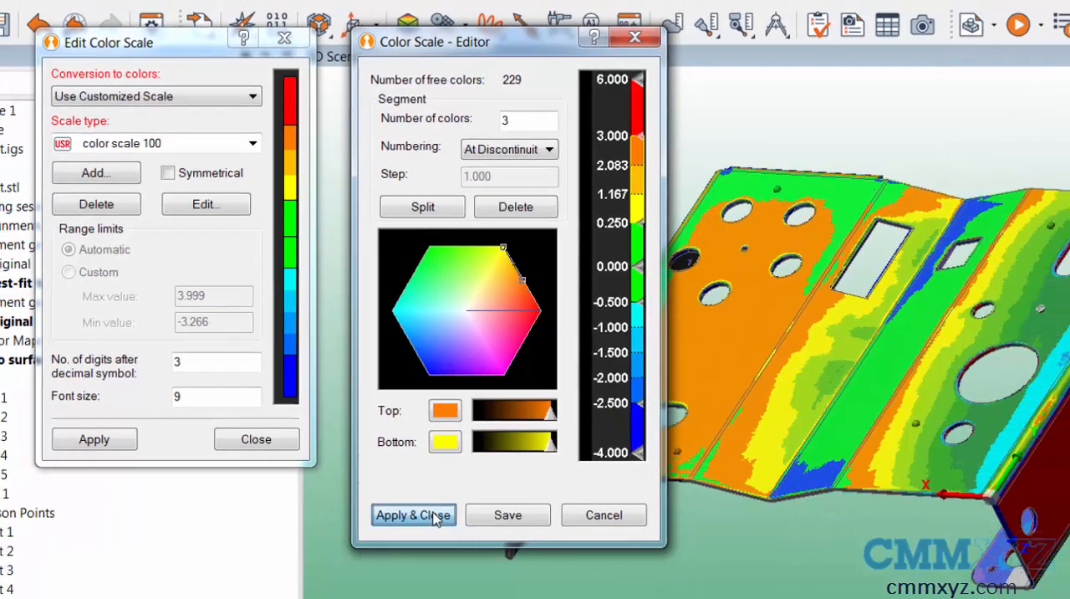
pyautogui.click(433, 516)
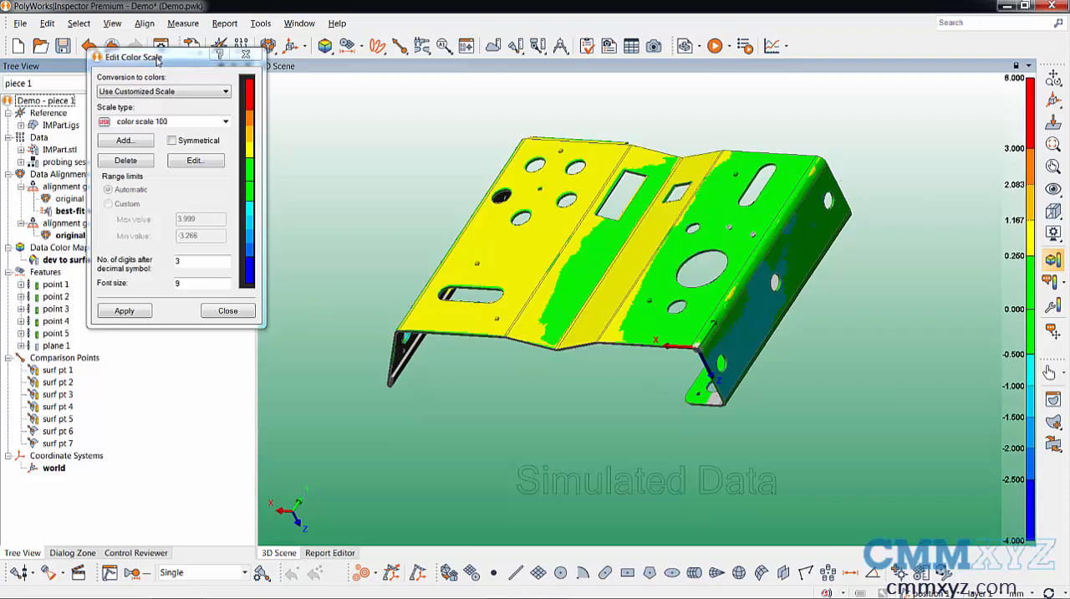
# Step: Reopen the color scale editor and check the limit value between the red and orange segments
pyautogui.click(193, 160)
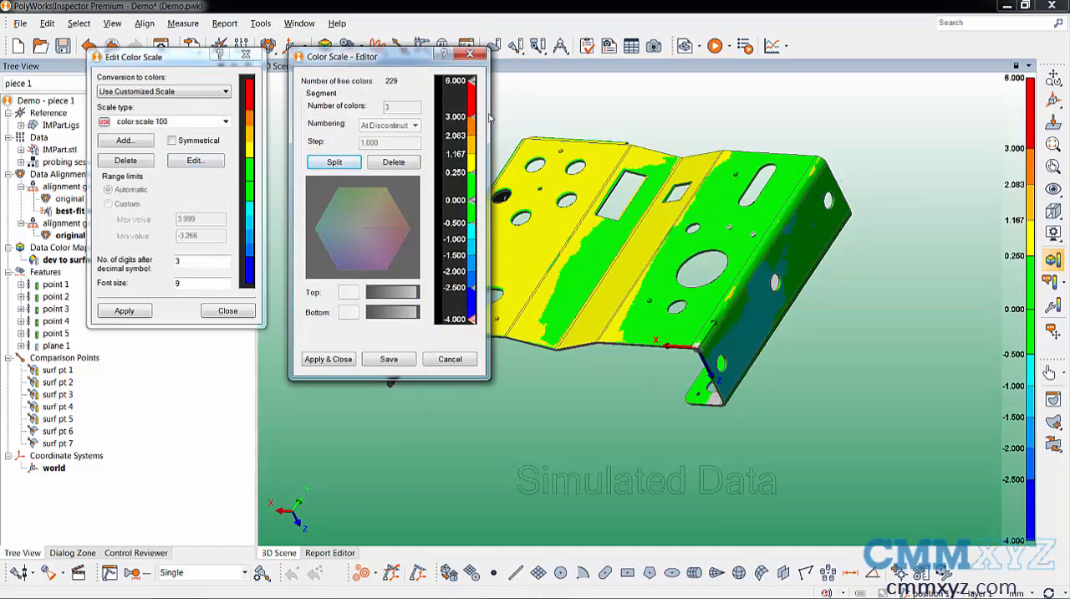
pyautogui.doubleClick(474, 122)
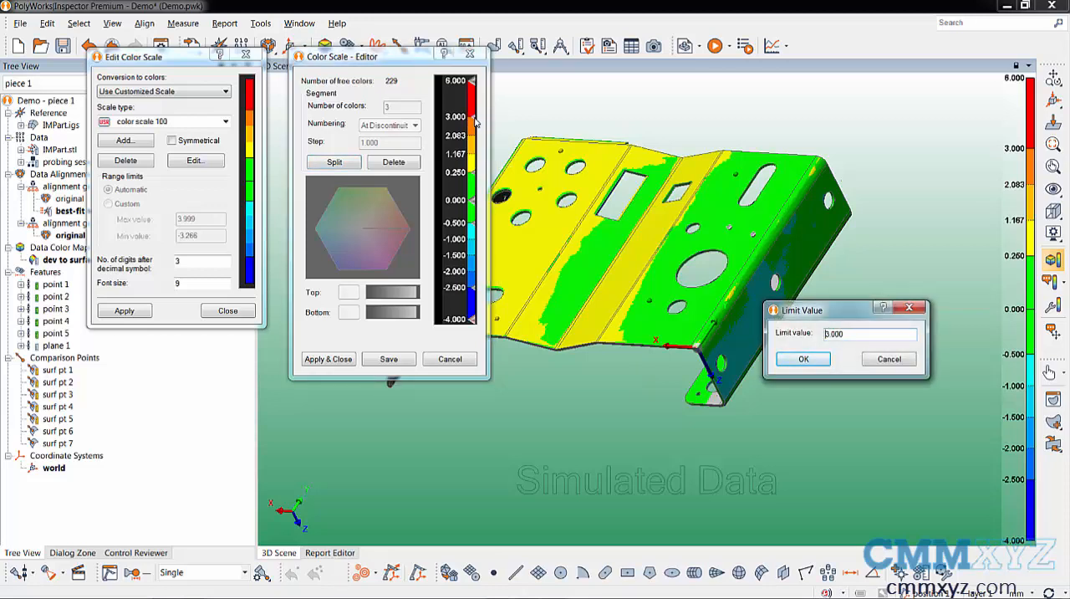
pyautogui.click(817, 359)
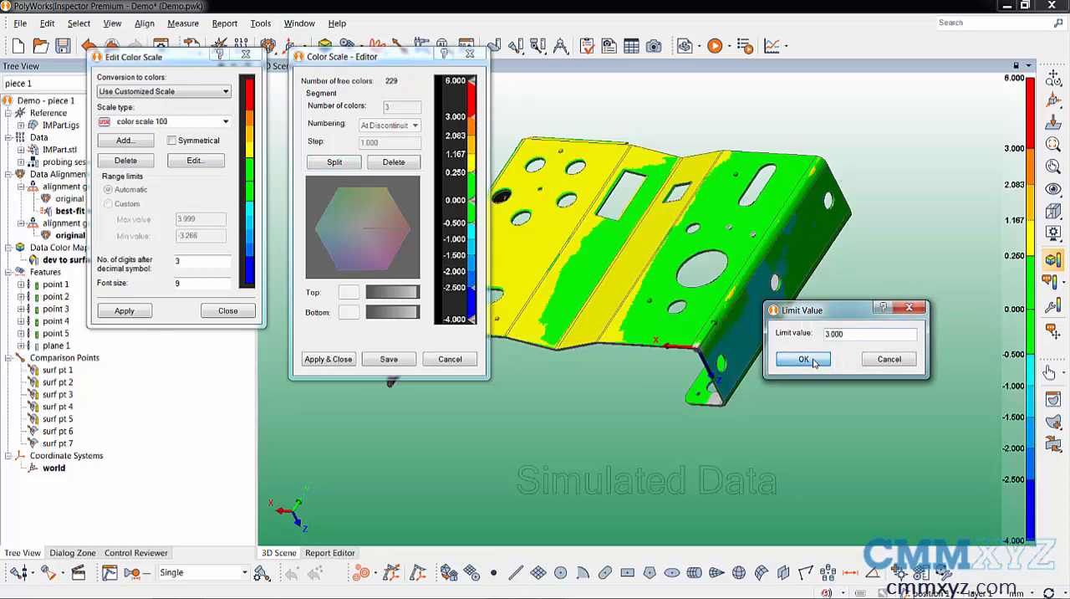